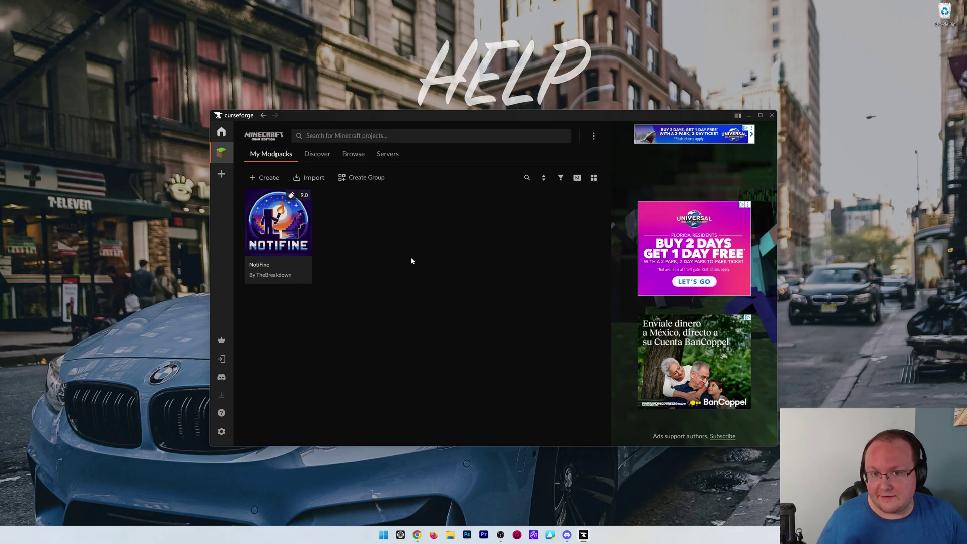
Step: Launch the NotiFine modpack from CurseForge's My Modpacks
mouse_move(277, 234)
click(277, 267)
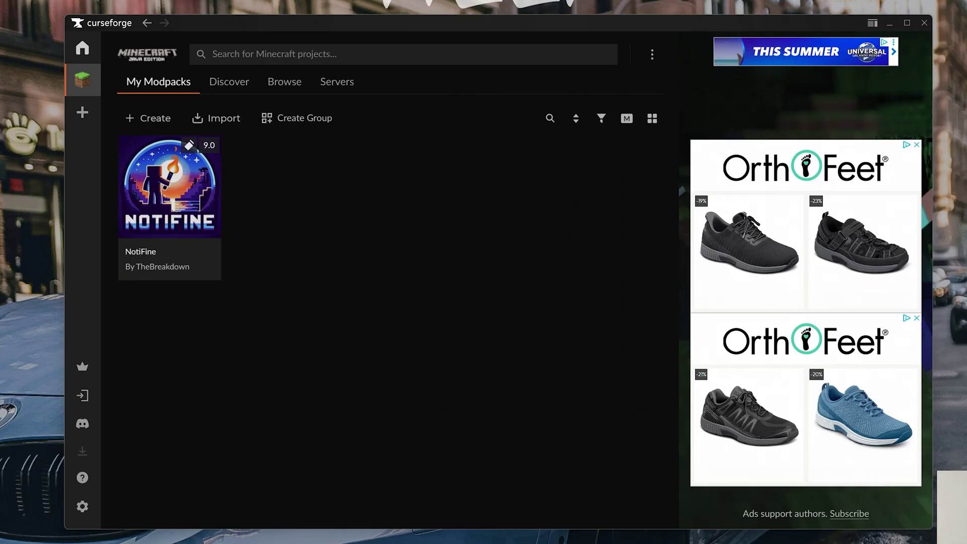
Step: Open Minecraft Launcher's Installations list and reveal the Latest release game folder
key(super)
click(512, 447)
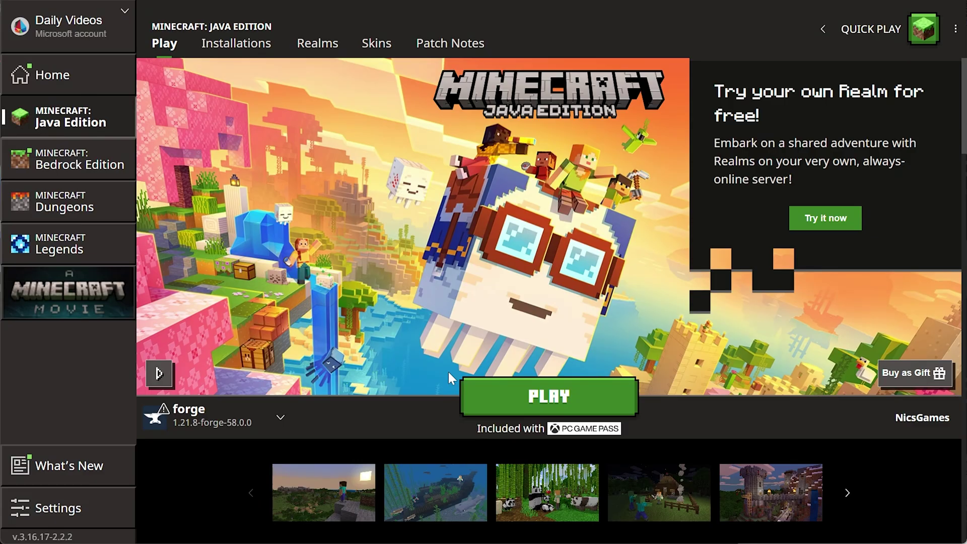
click(224, 48)
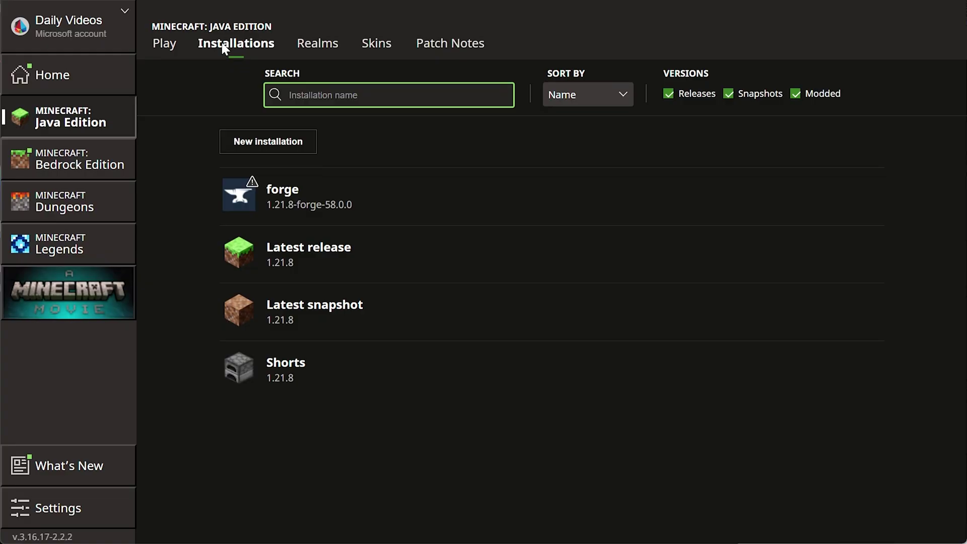
mouse_move(698, 264)
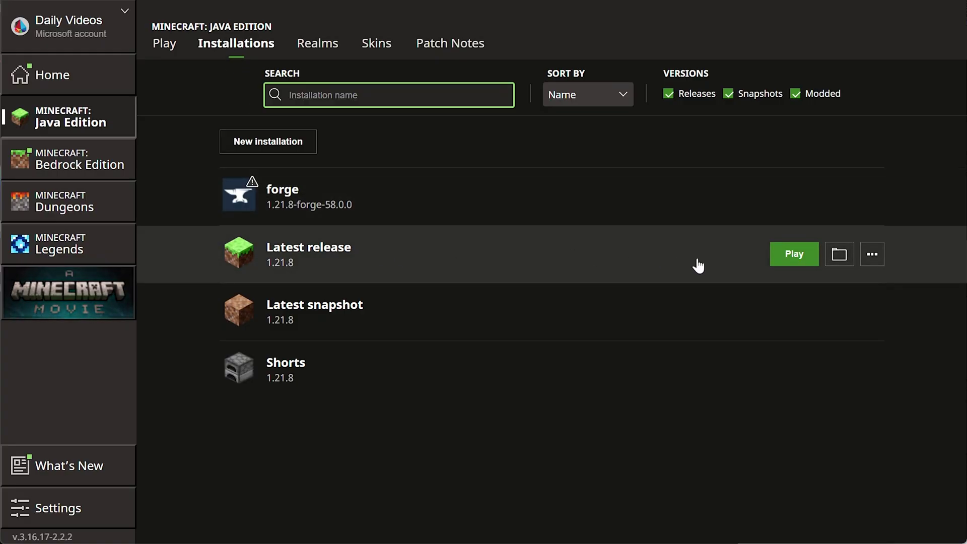
click(837, 261)
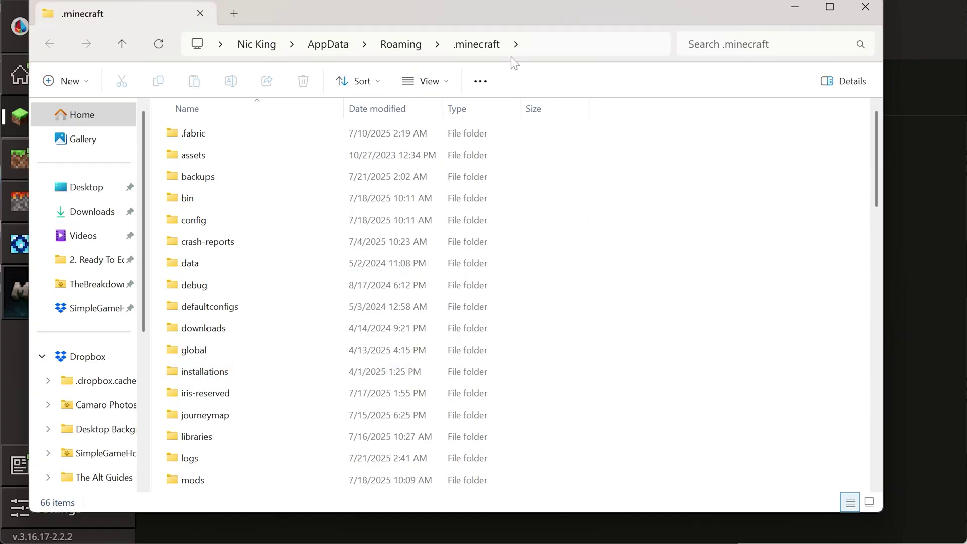
scroll(331, 284, down, 4)
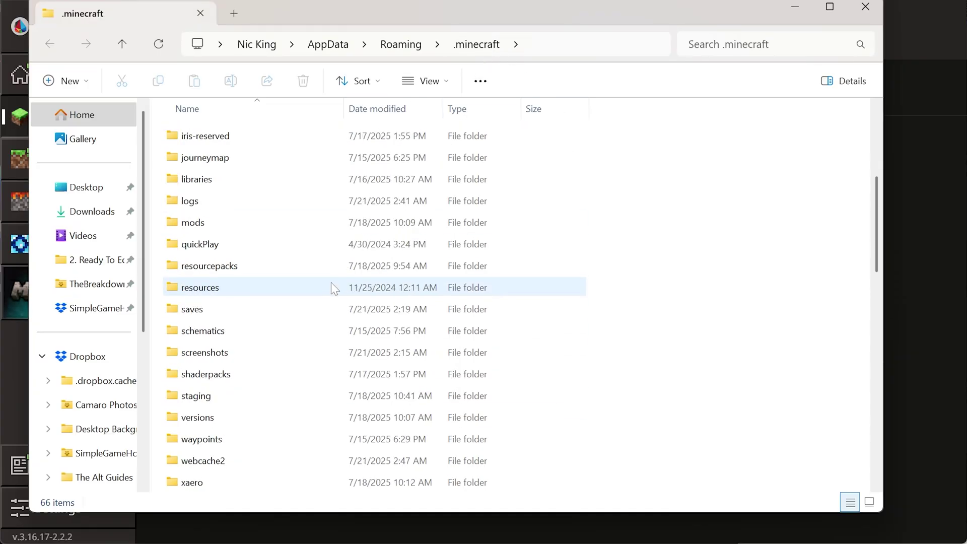
Step: Look inside the vanilla saves folder to review the worlds, then return to .minecraft
click(299, 311)
double_click(299, 312)
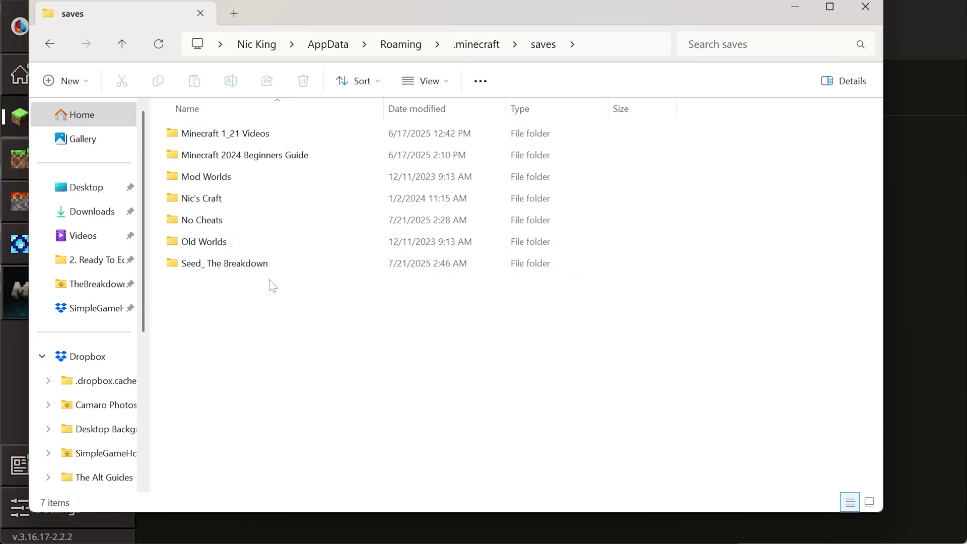
key(alt+Left)
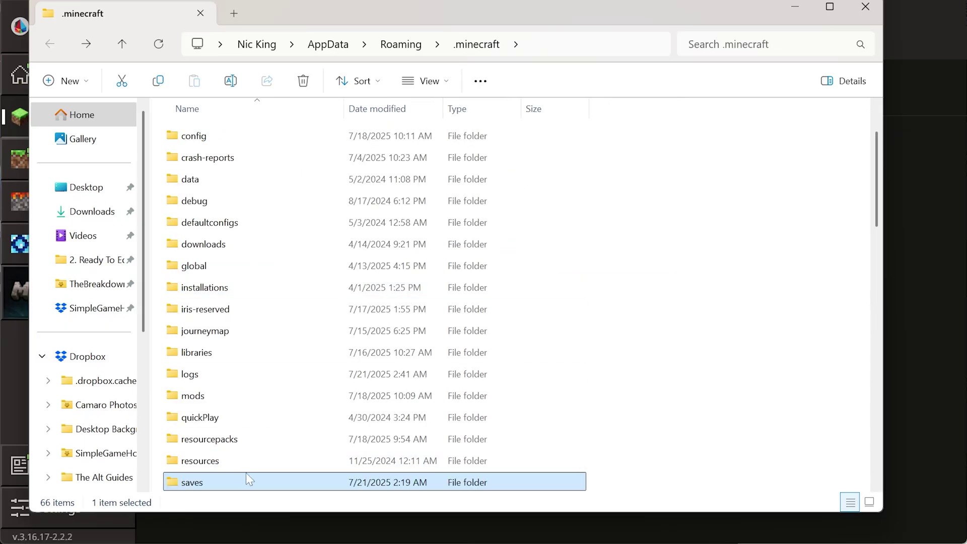
scroll(231, 488, down, 1)
Step: Copy the vanilla saves folder to the clipboard
right_click(228, 410)
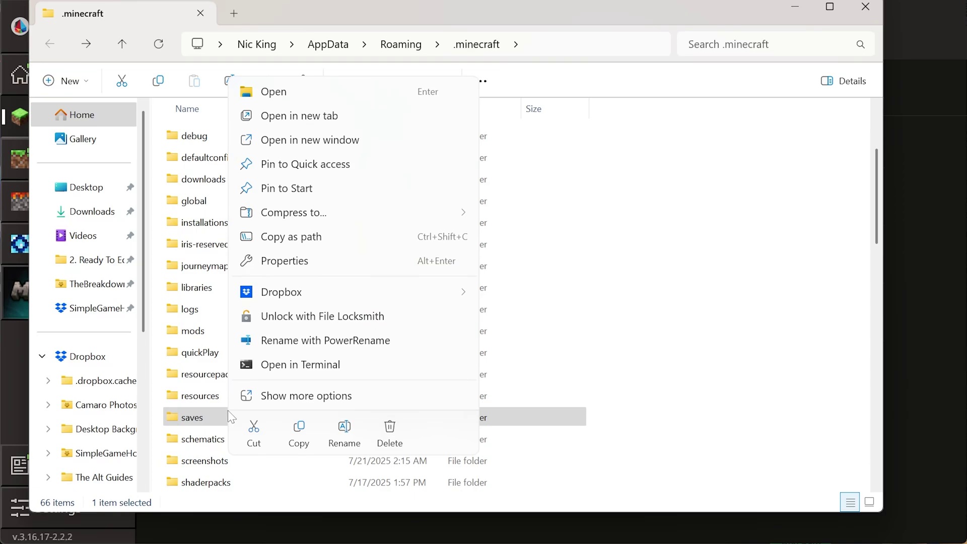
click(303, 446)
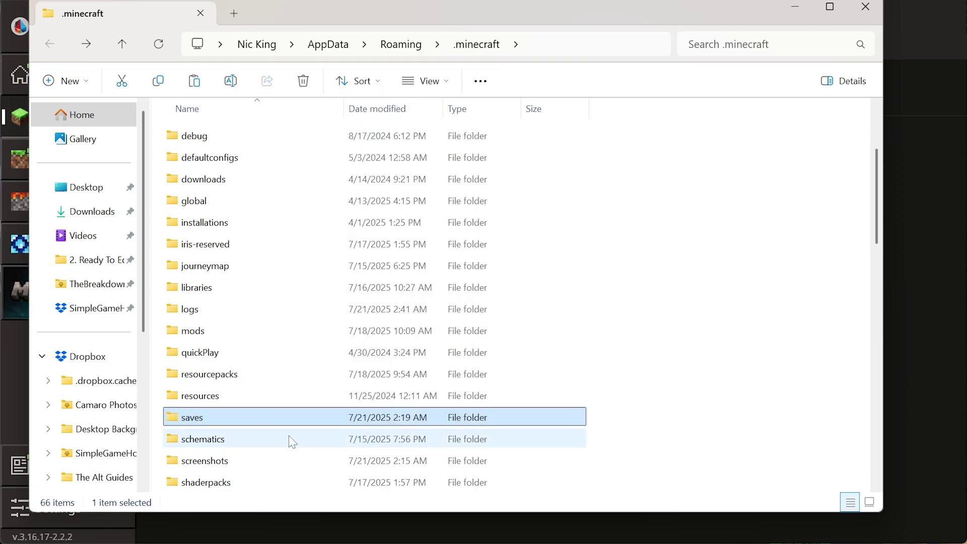
right_click(232, 422)
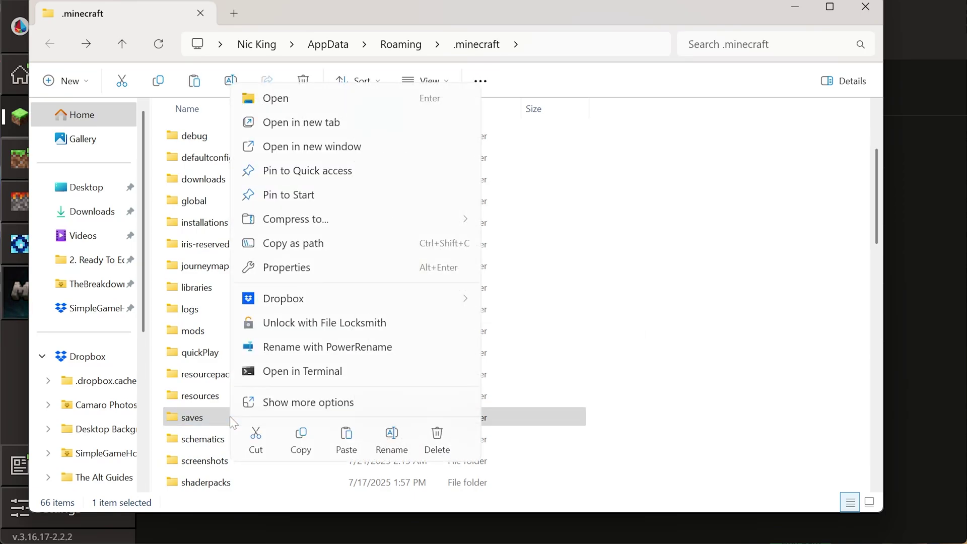
click(301, 440)
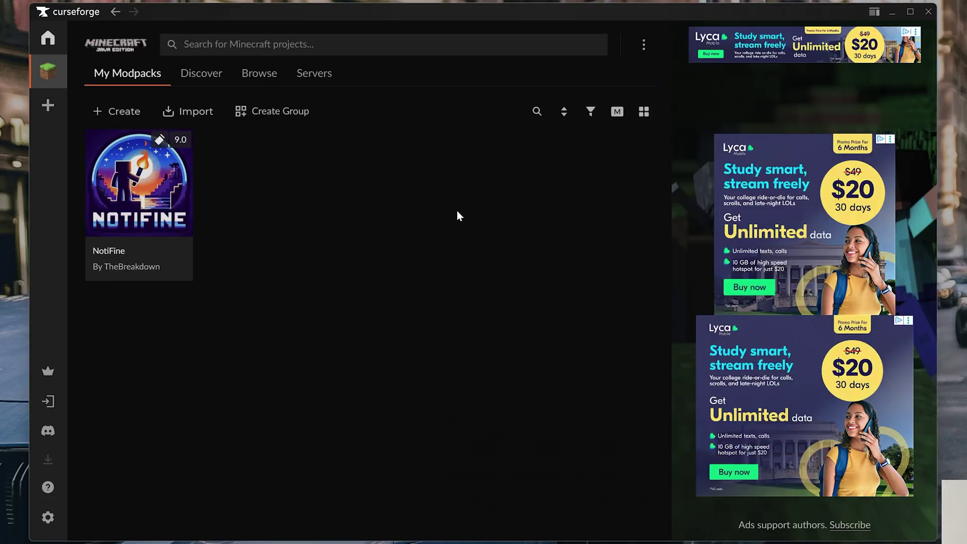
Step: Paste the copied saves folder into the NotiFine instance folder
right_click(164, 171)
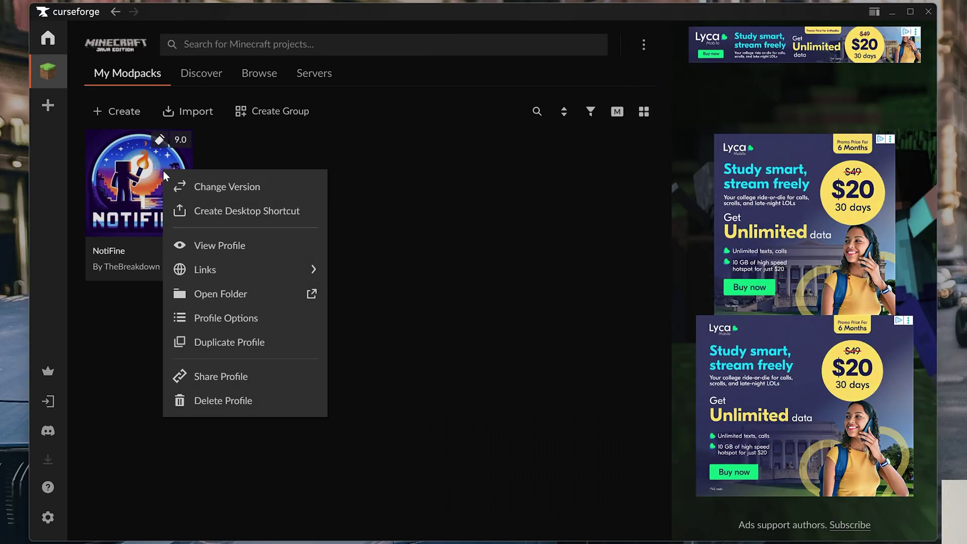
click(235, 288)
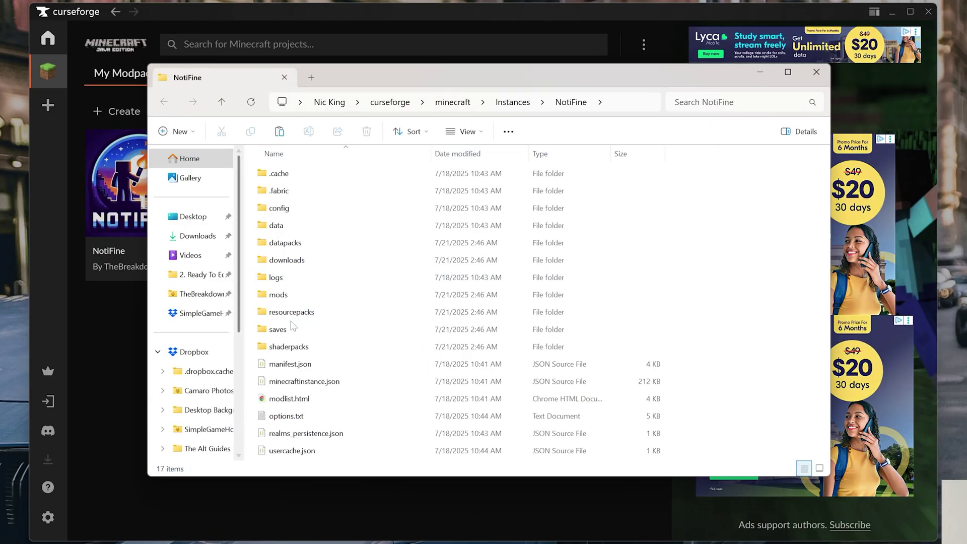
right_click(251, 329)
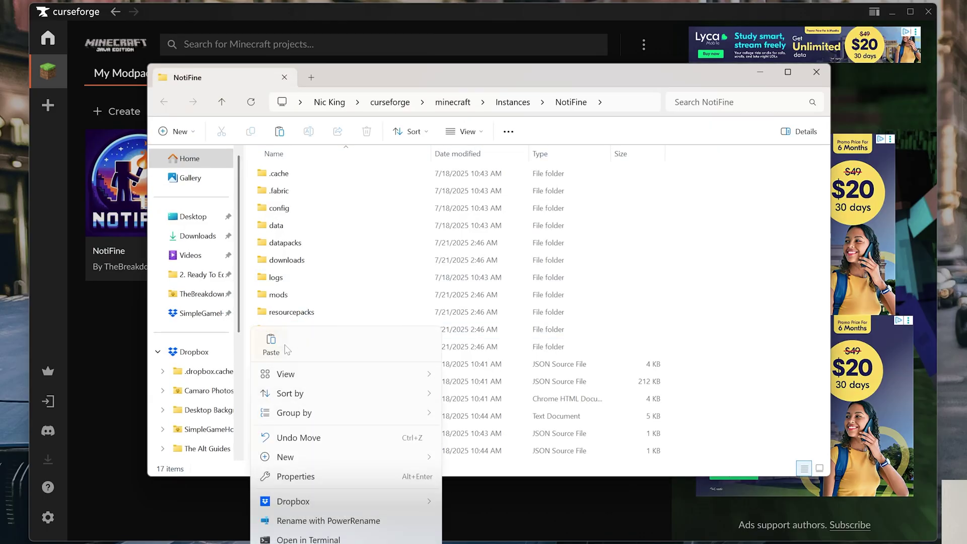
click(542, 337)
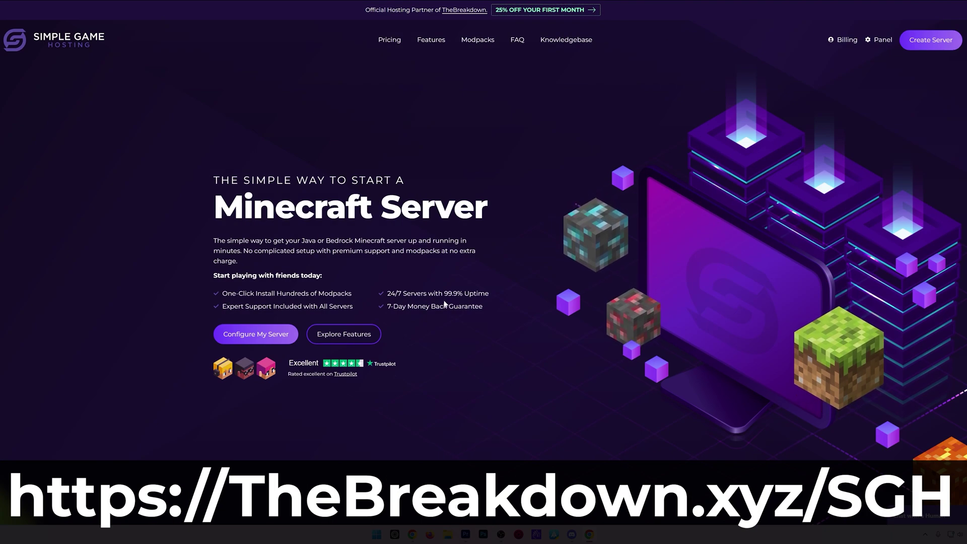
scroll(350, 305, down, 2)
scroll(349, 307, down, 3)
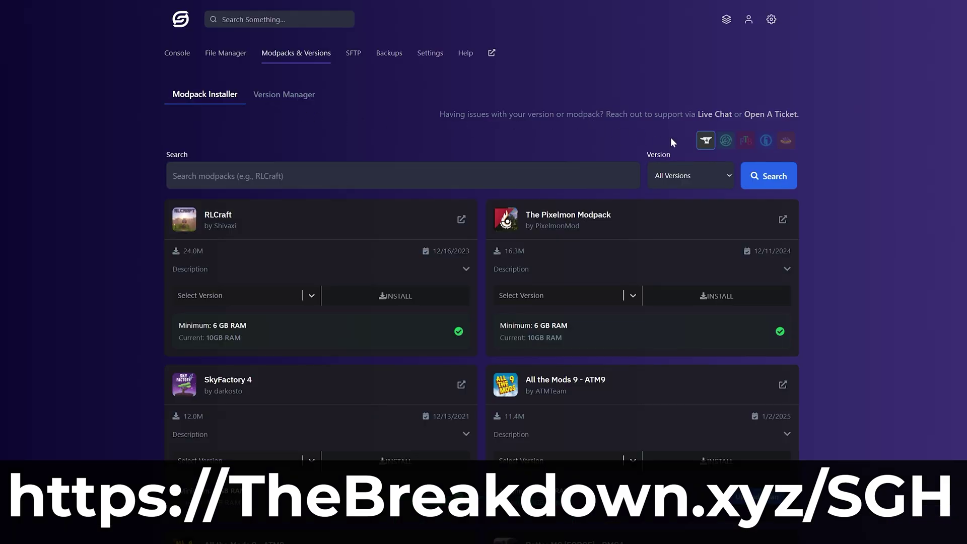
click(726, 140)
click(746, 141)
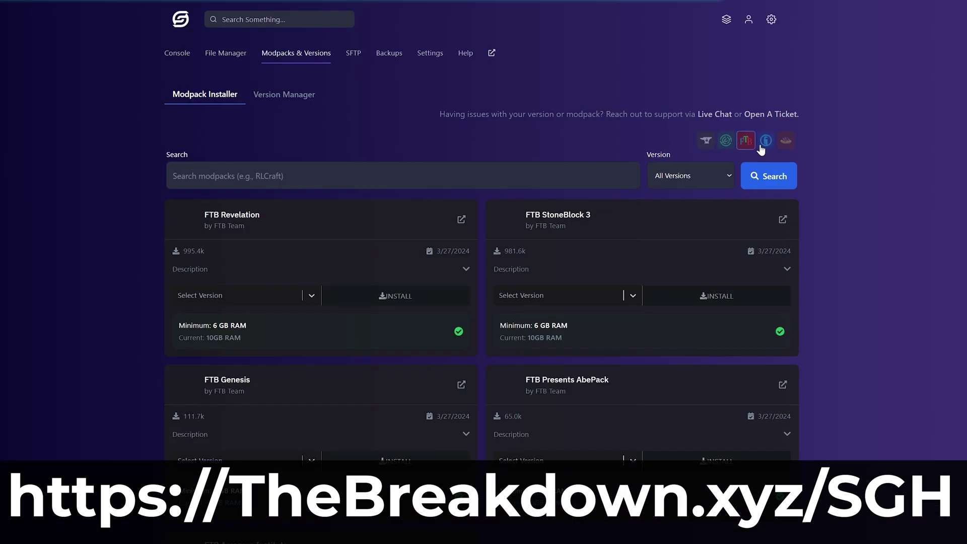
click(766, 142)
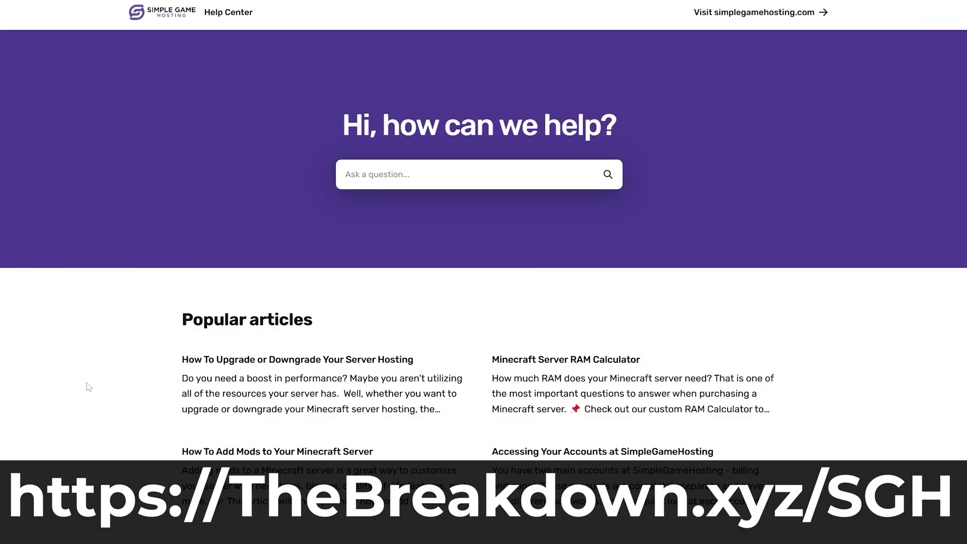
scroll(88, 378, down, 4)
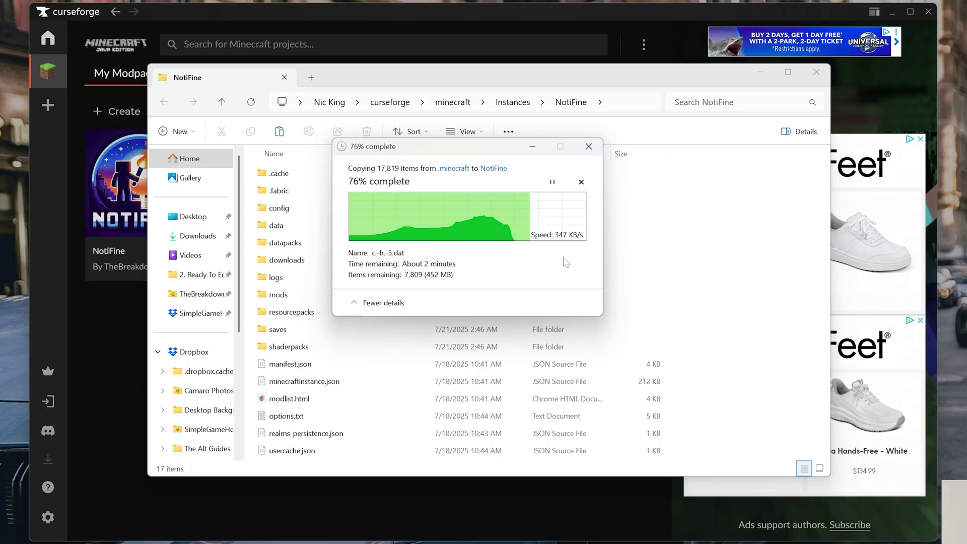
Step: Check that NotiFine's saves folder now holds the copied worlds
click(313, 330)
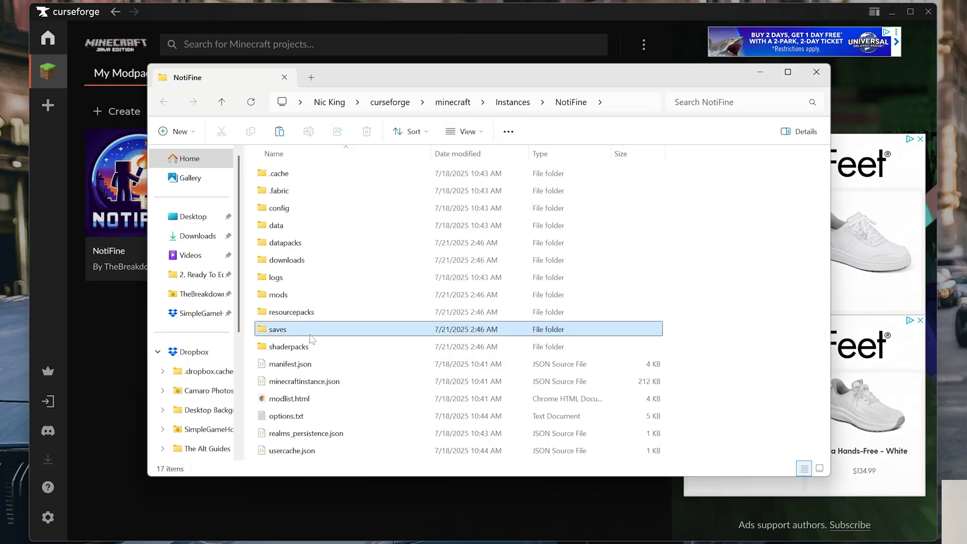
double_click(313, 329)
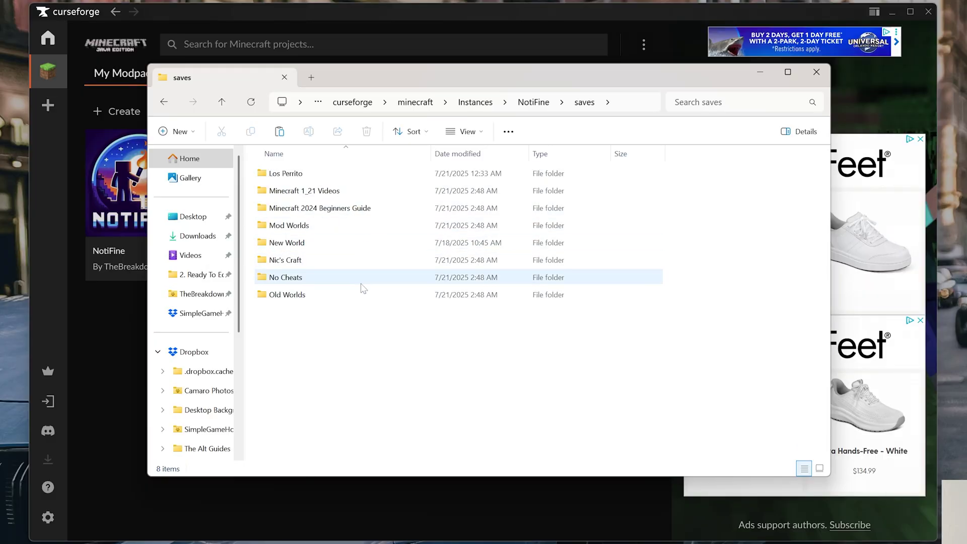
Step: Relaunch NotiFine, continuing past the already-running warning, and start the modded game
mouse_move(139, 204)
click(112, 263)
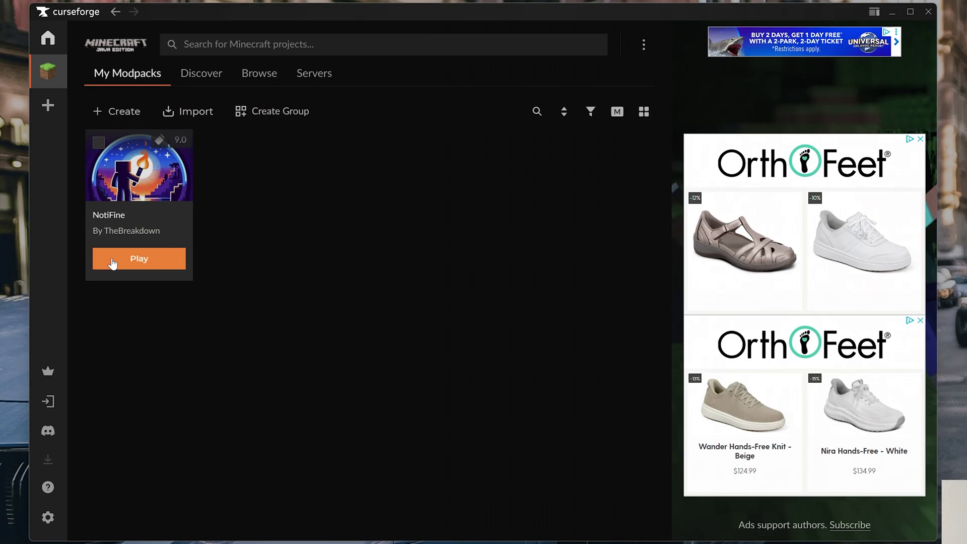
click(406, 329)
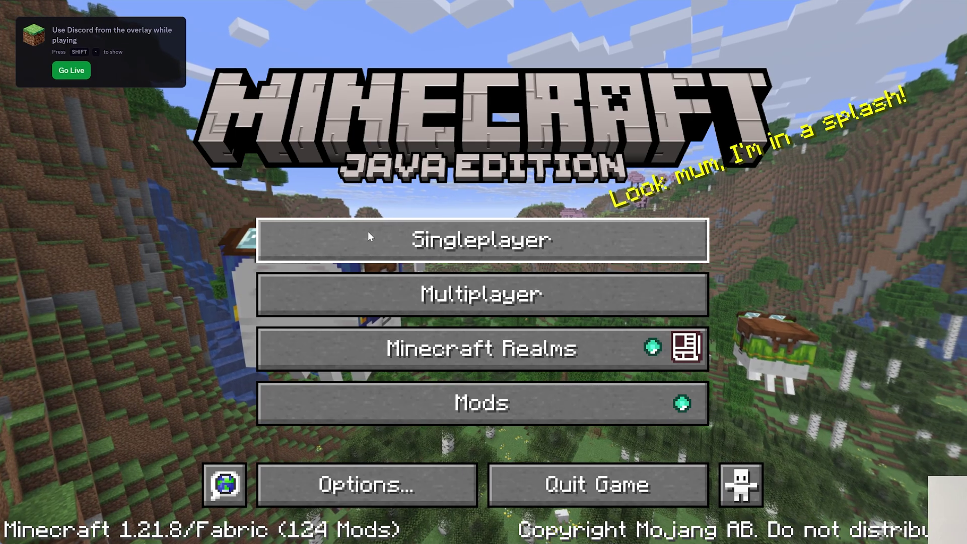
click(369, 231)
scroll(378, 198, down, 3)
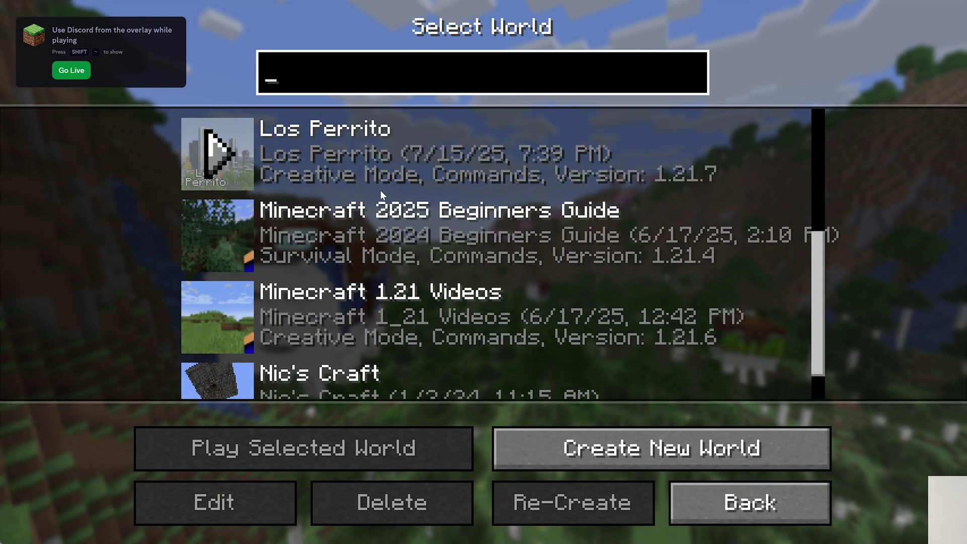
scroll(380, 190, up, 1)
scroll(380, 190, up, 2)
Step: Load the copied No Cheats world, then save and quit to the title screen
double_click(376, 204)
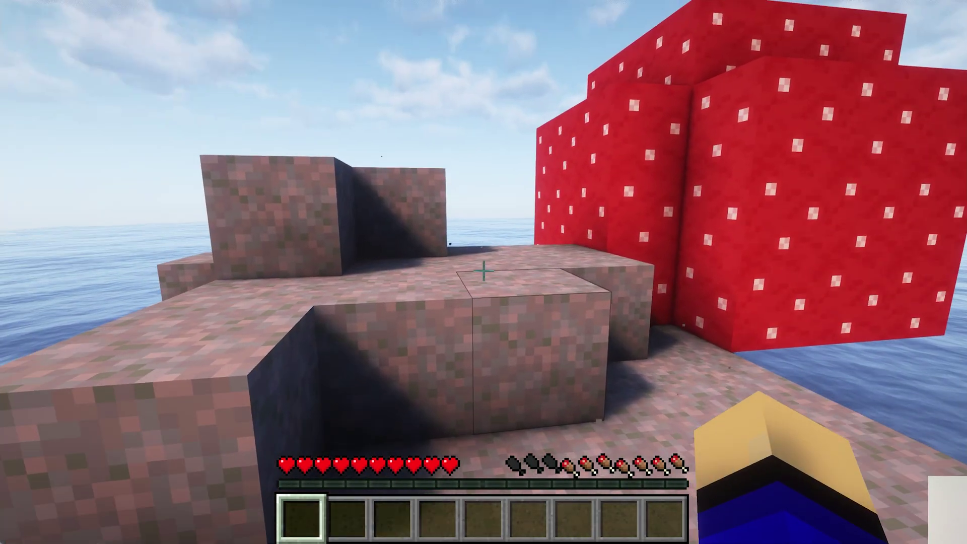
key(Escape)
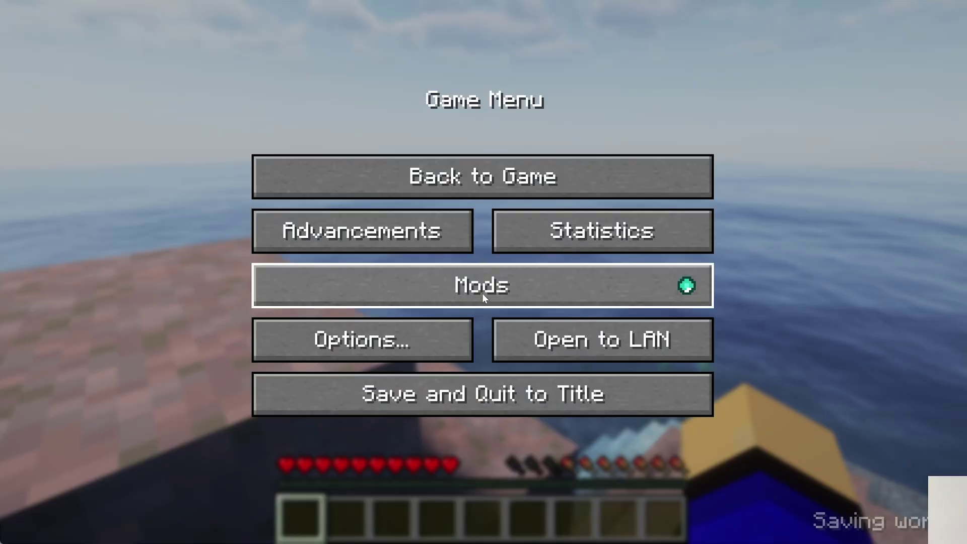
click(495, 388)
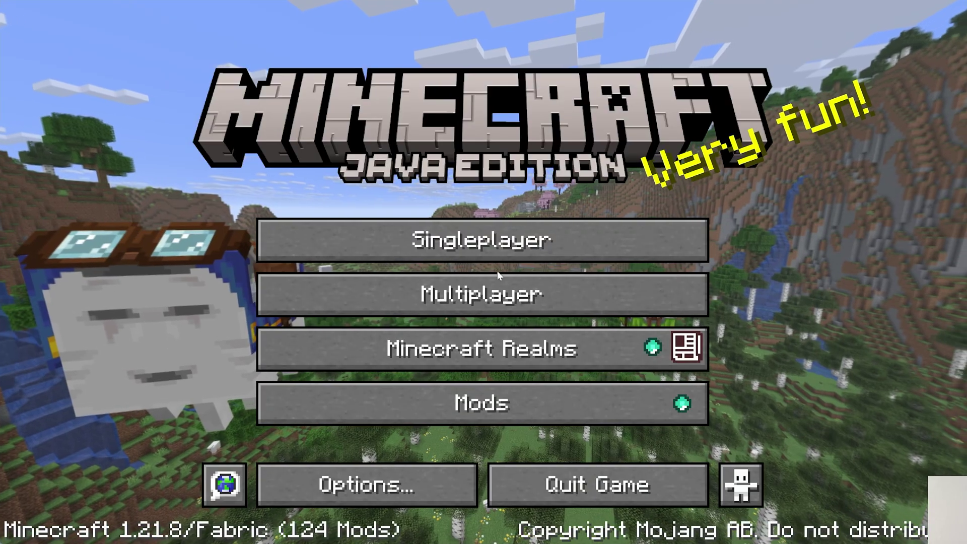
Step: Play the Seed: The Breakdown world from Singleplayer and walk around
click(482, 239)
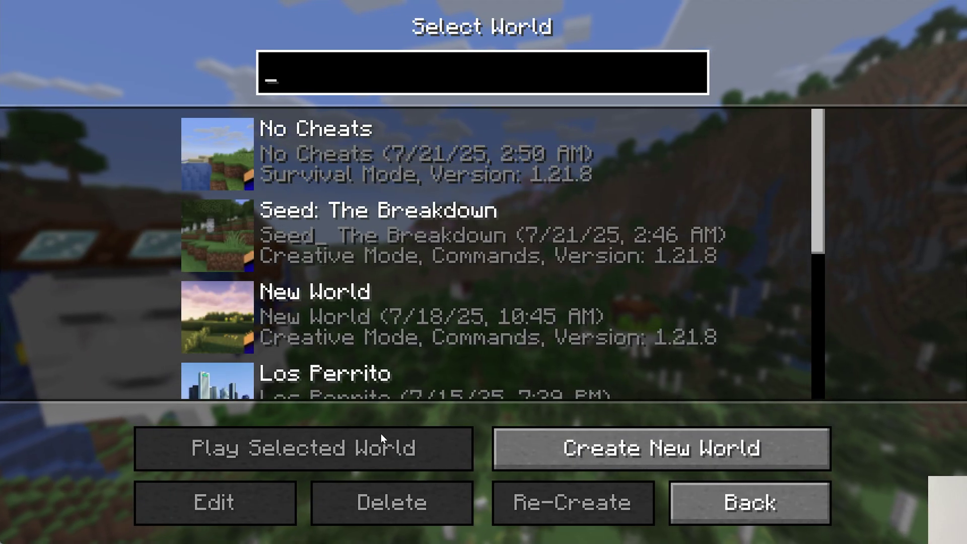
click(217, 234)
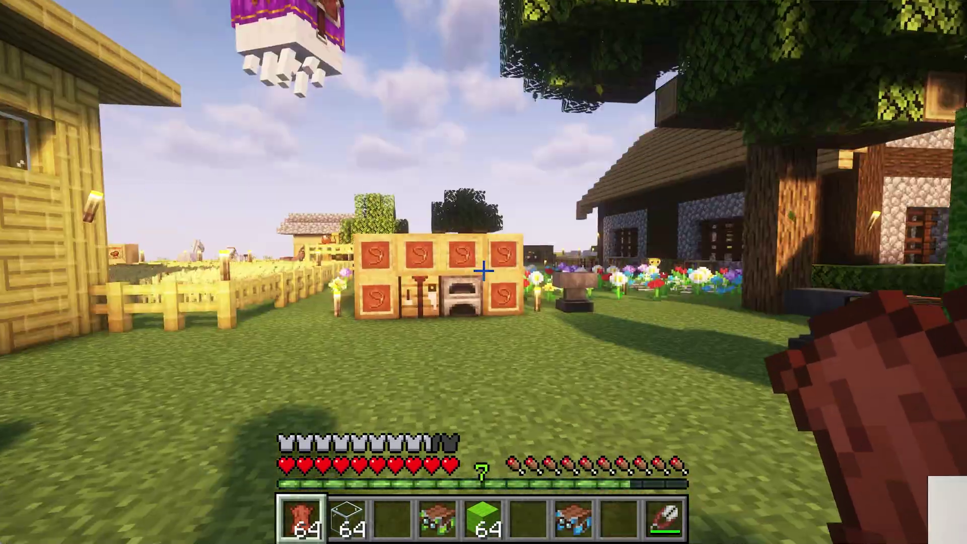
key(w)
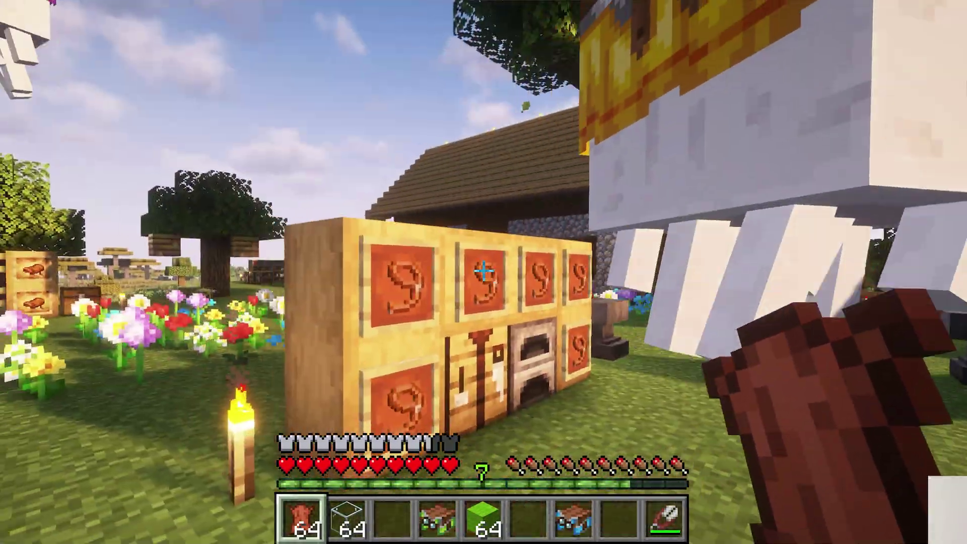